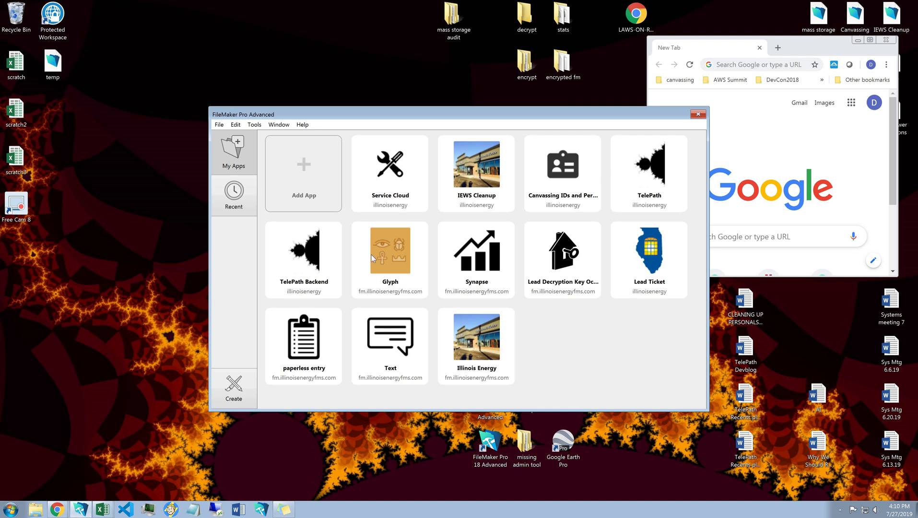
Launch the TelePath app from the My Apps tile.
{"action": "double_click", "coordinate": [664, 168]}
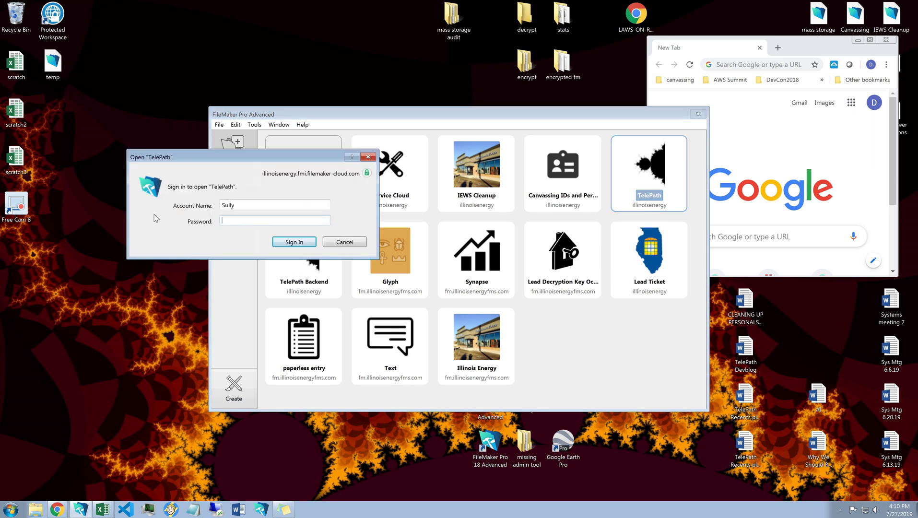
Sign in to TelePath with the account password and generate a fresh phone token.
{"action": "type", "text": "*******"}
{"action": "key", "text": "Return"}
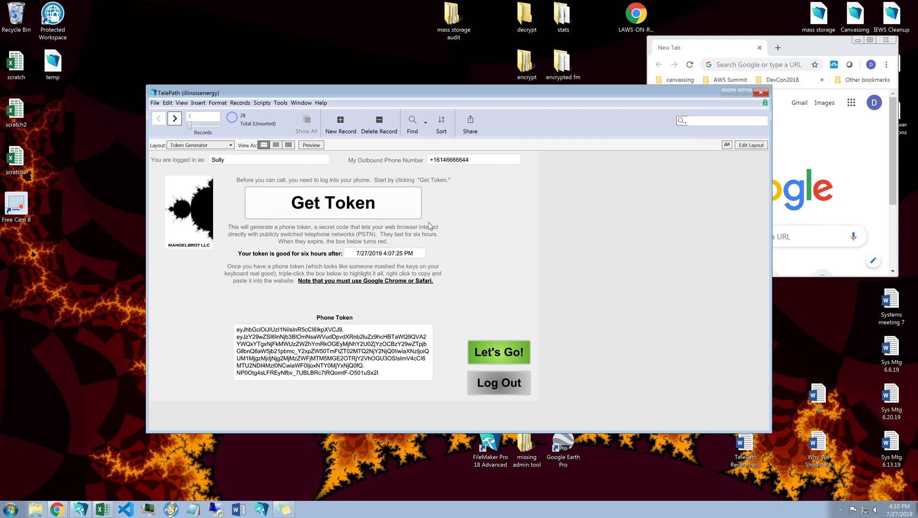
{"action": "left_click", "coordinate": [372, 213]}
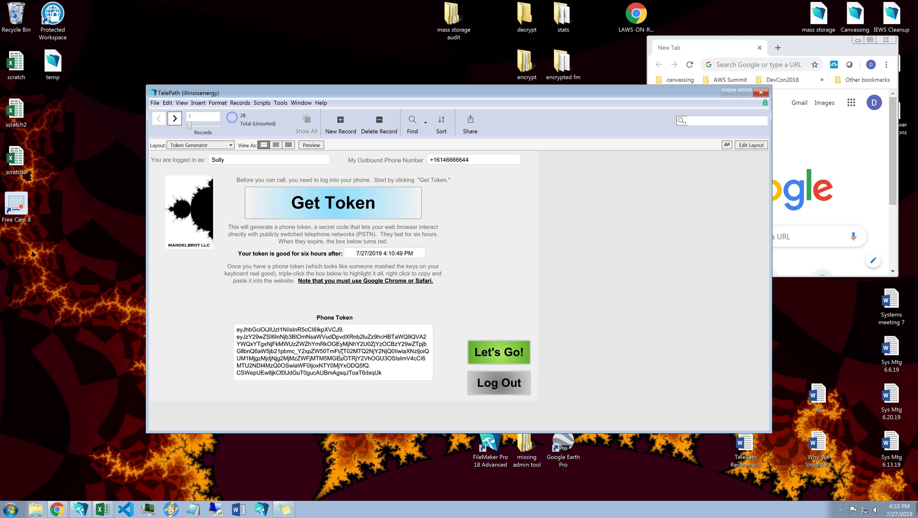
Load the browser dialer page, paste in the token and register it as ready.
{"action": "left_click", "coordinate": [507, 364]}
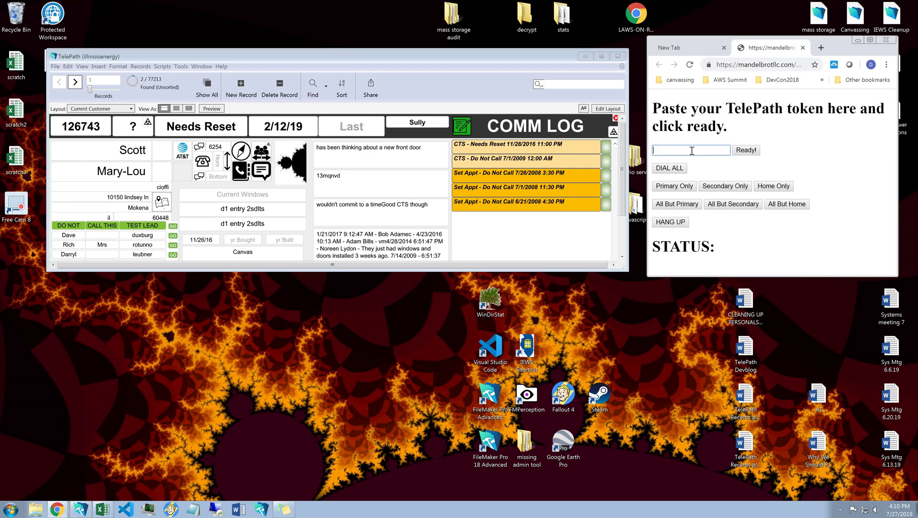
{"action": "key", "text": "ctrl+v"}
{"action": "left_click", "coordinate": [741, 152]}
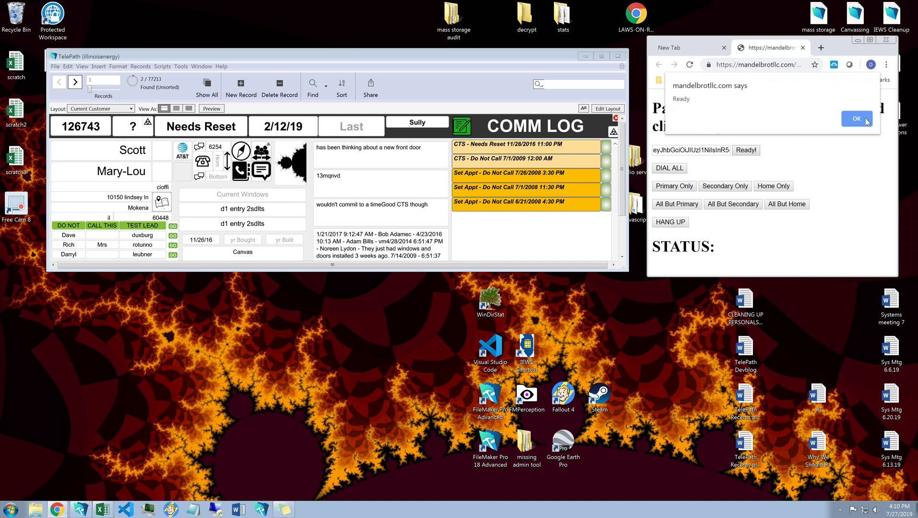
{"action": "left_click", "coordinate": [856, 119]}
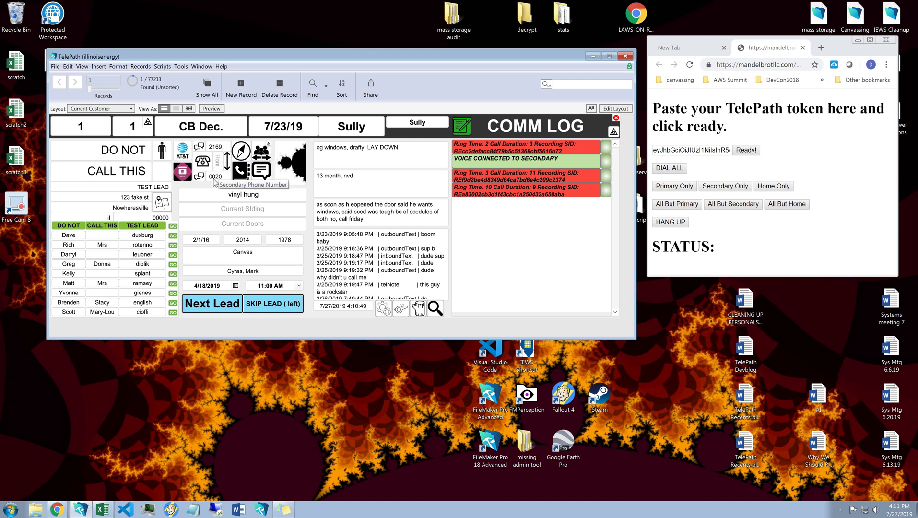
Dial all of the lead's numbers, enlarge the Chrome window to watch the status, then hang up.
{"action": "left_click", "coordinate": [669, 169]}
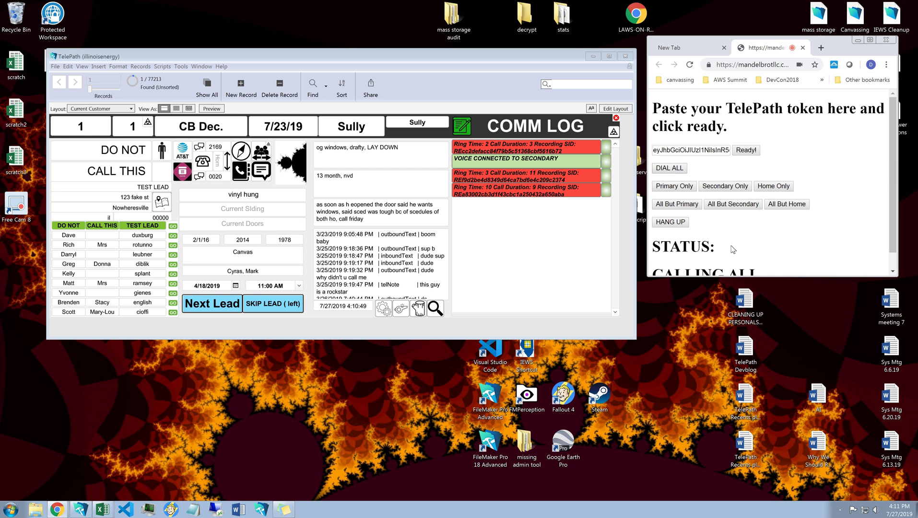
{"action": "left_click_drag", "start_coordinate": [741, 277], "coordinate": [741, 303]}
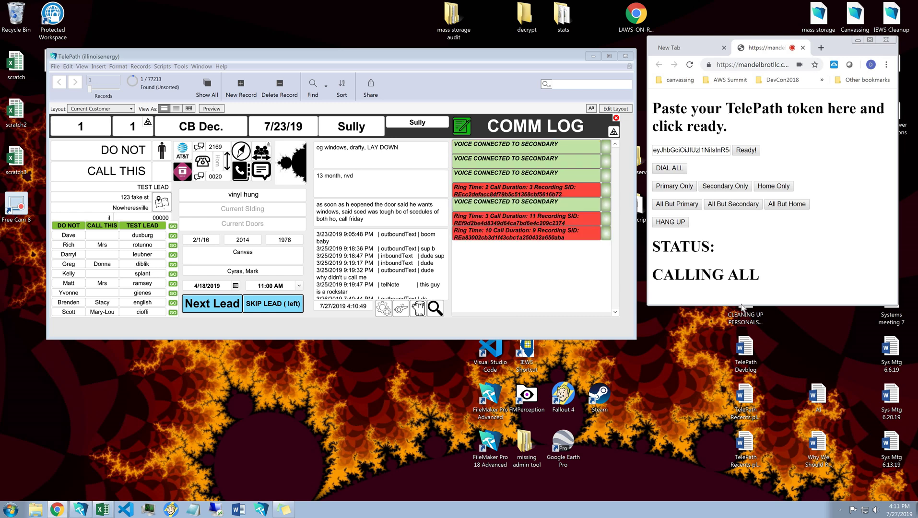
{"action": "left_click", "coordinate": [665, 222]}
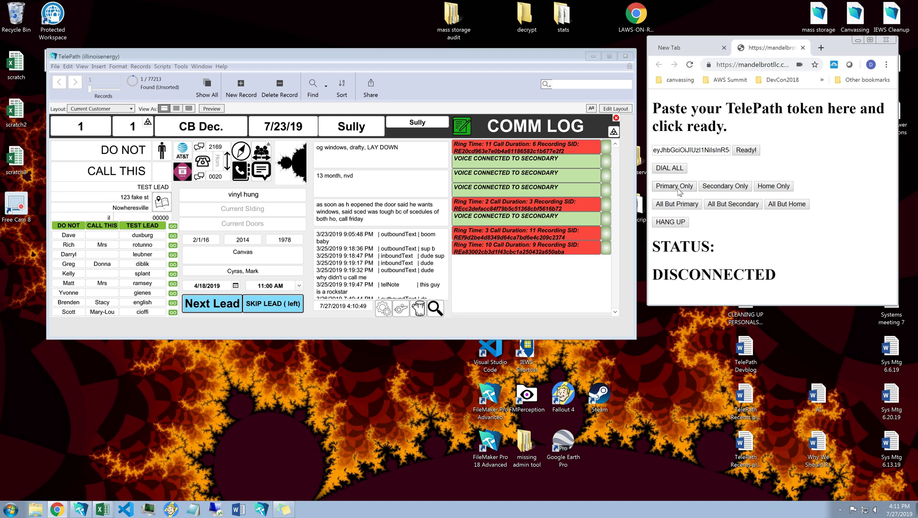
Call the primary number, then all numbers, hanging up each time, and play the latest recording.
{"action": "left_click", "coordinate": [678, 189]}
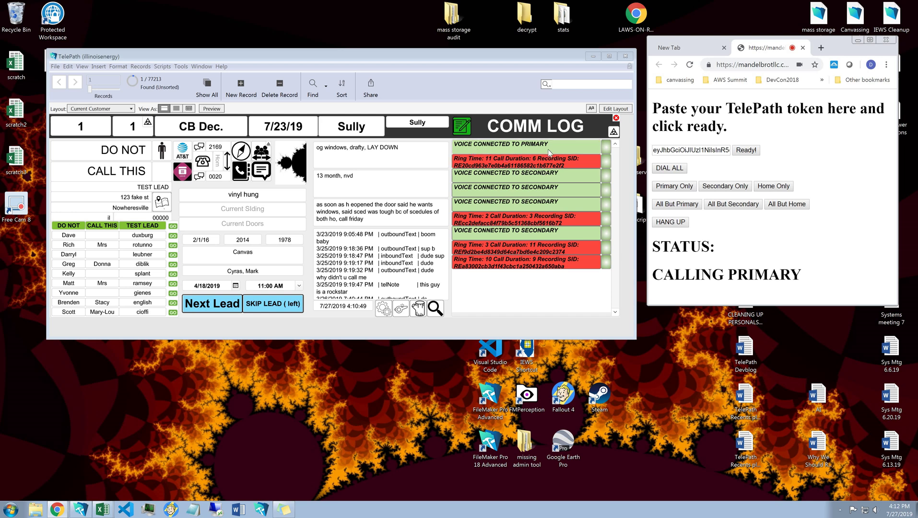
{"action": "left_click", "coordinate": [669, 221]}
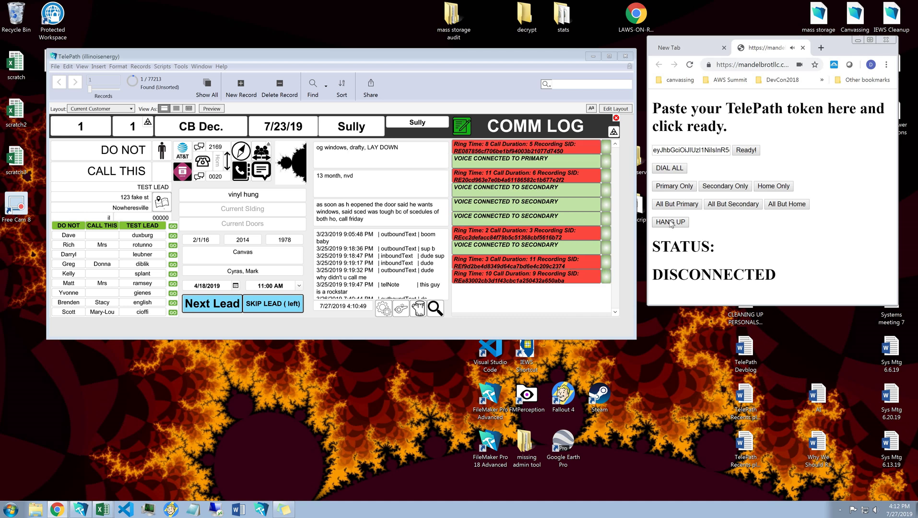
{"action": "left_click", "coordinate": [673, 169]}
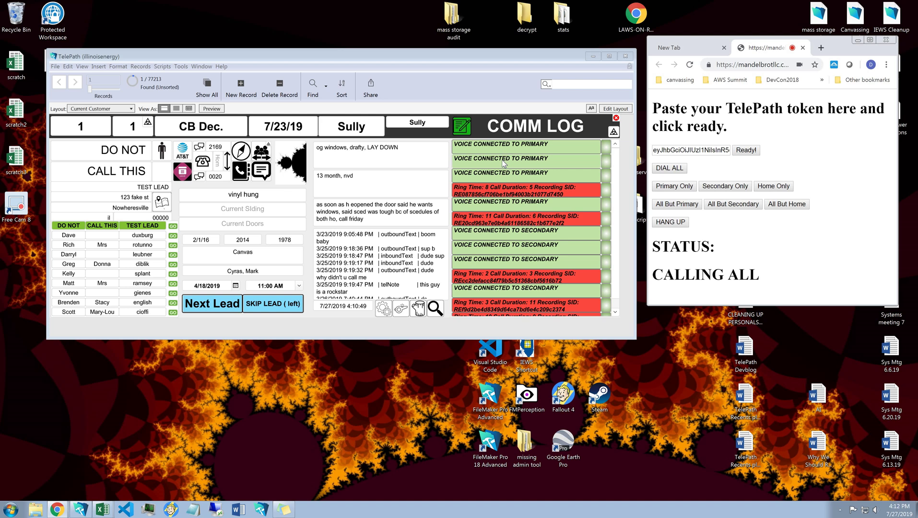
{"action": "left_click", "coordinate": [670, 223]}
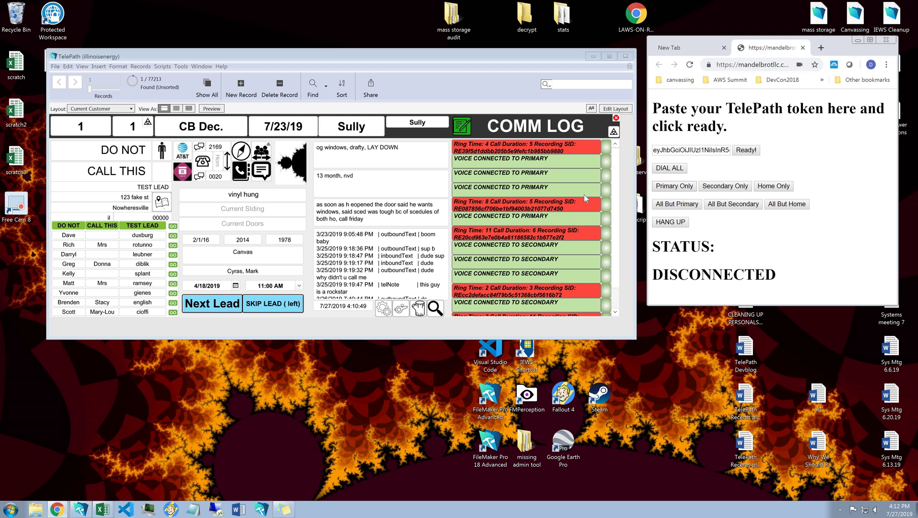
{"action": "left_click", "coordinate": [545, 150]}
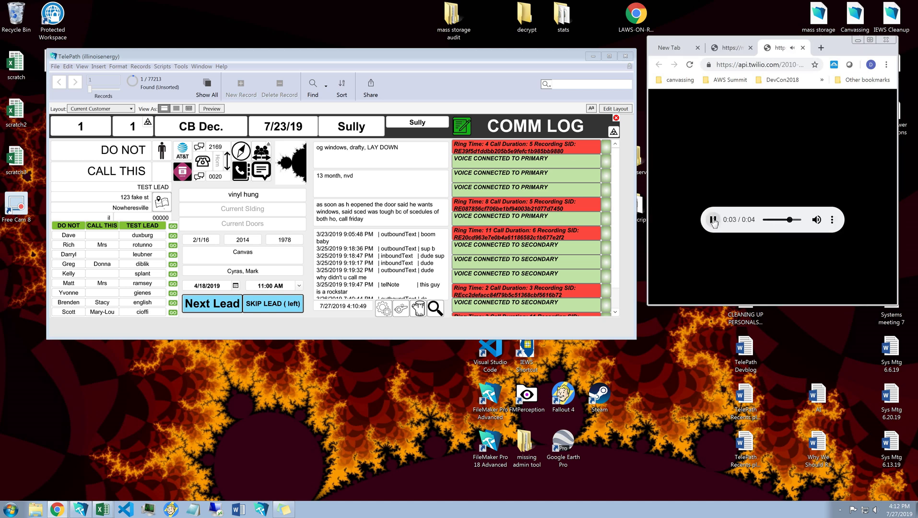
Close the Twilio recording tab and bring up the One Click Lead Disposition panel.
{"action": "left_click", "coordinate": [803, 48]}
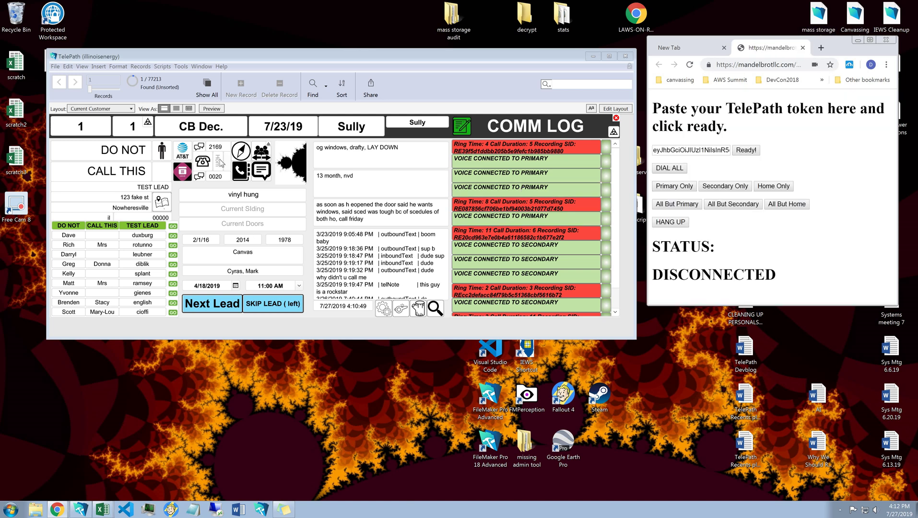
{"action": "left_click", "coordinate": [214, 311]}
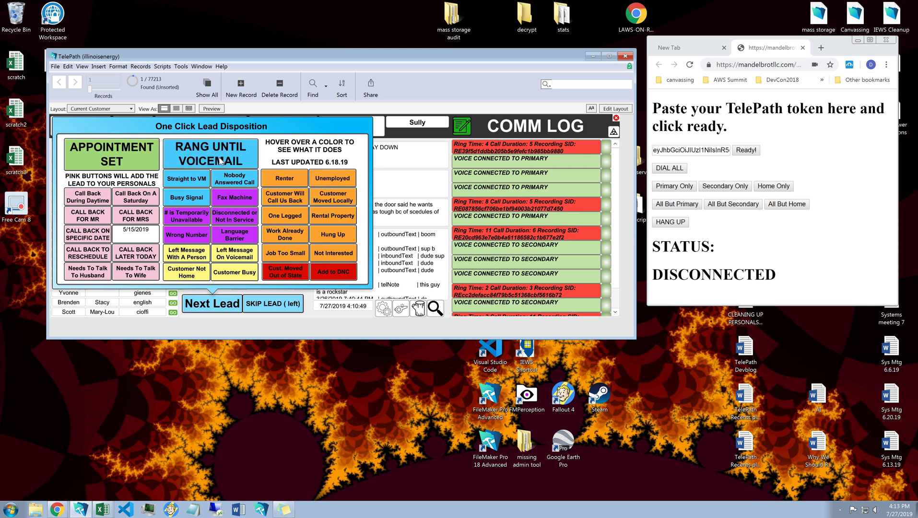
Mark the lead as rang until voicemail and go back to the TEST LEAD record.
{"action": "left_click", "coordinate": [220, 161]}
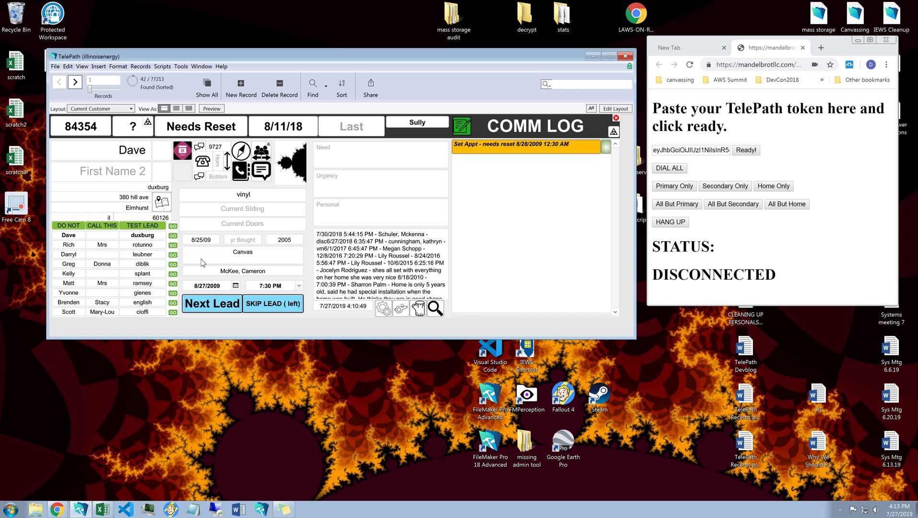
{"action": "left_click", "coordinate": [172, 228]}
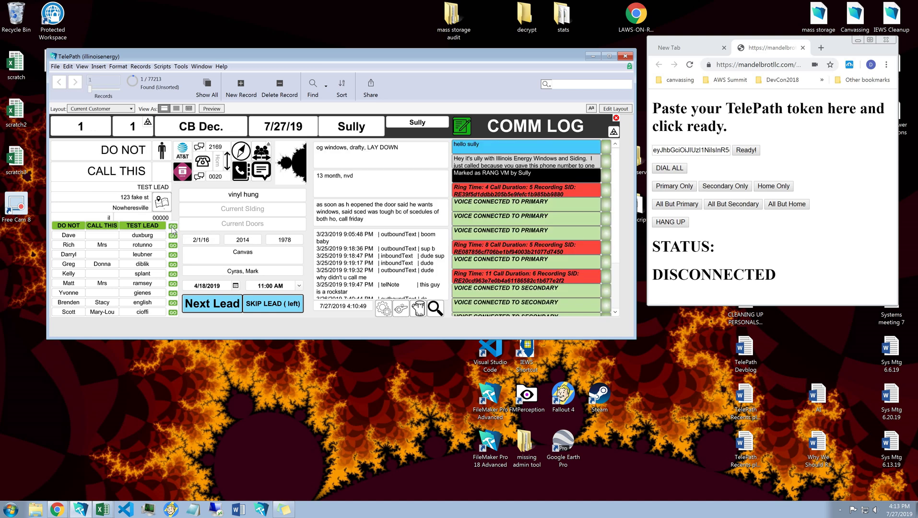
{"action": "mouse_move", "coordinate": [604, 152]}
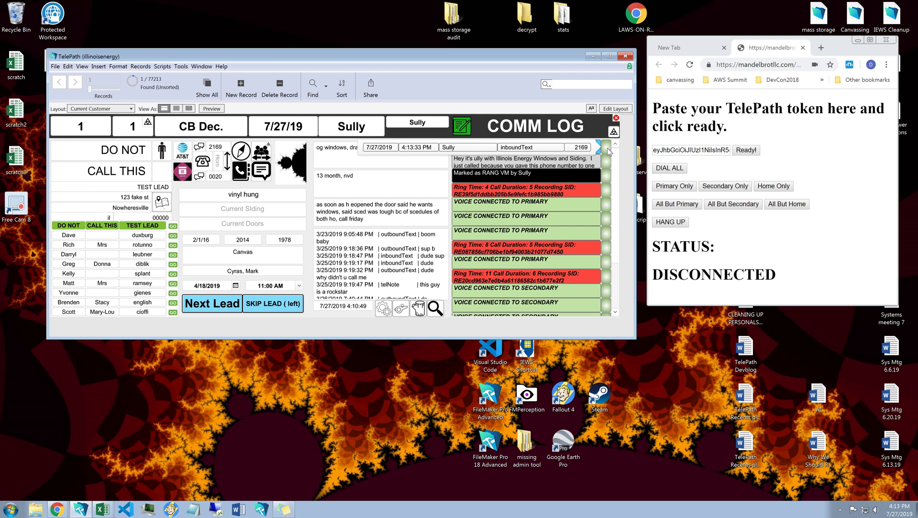
Text the primary number 'Hey thanks for replying to my automatic text.' and confirm it was sent.
{"action": "left_click", "coordinate": [194, 149]}
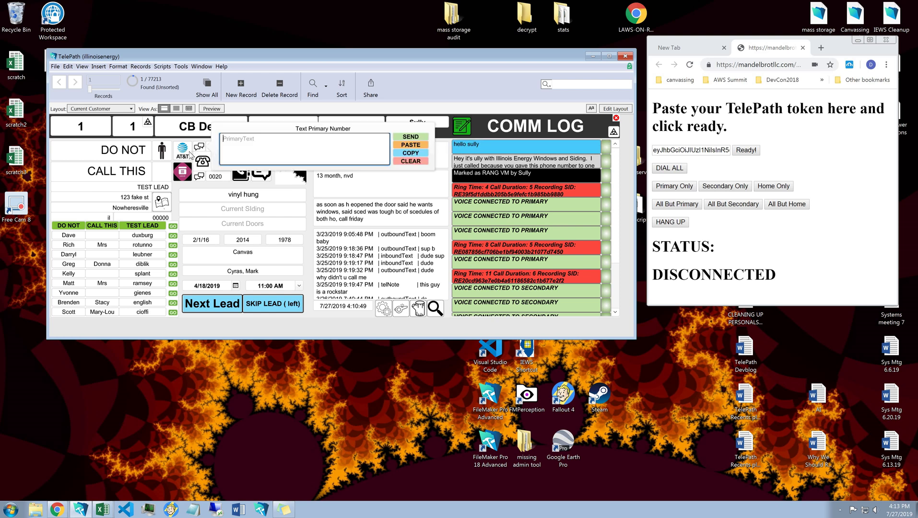
{"action": "type", "text": "Hey thanks for repl"}
{"action": "type", "text": "ying to my automatic"}
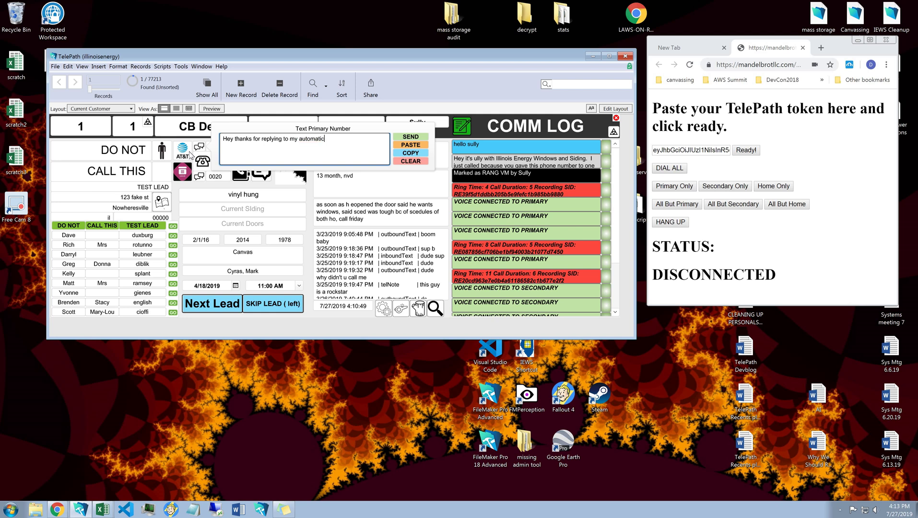
{"action": "type", "text": " text."}
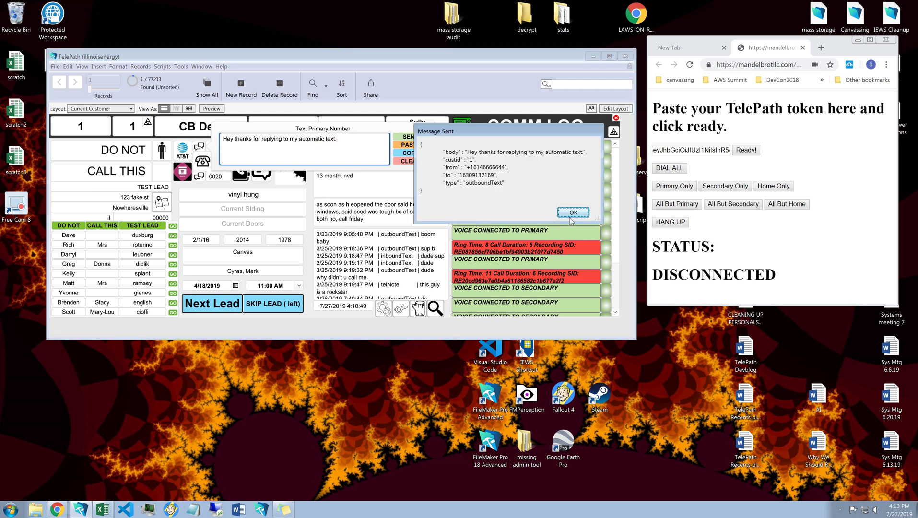
{"action": "left_click", "coordinate": [574, 213]}
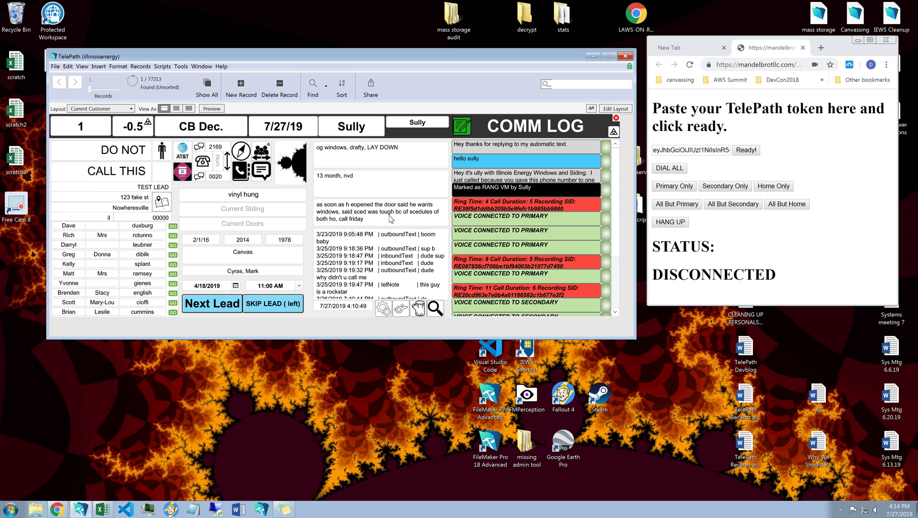
Browse the leads in rows three, six and eight, then return to the test lead.
{"action": "left_click", "coordinate": [173, 245]}
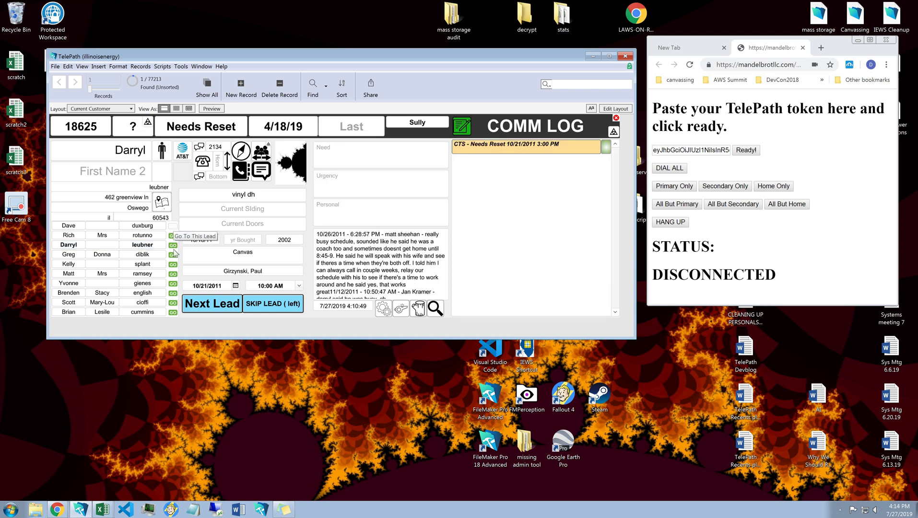
{"action": "left_click", "coordinate": [173, 265]}
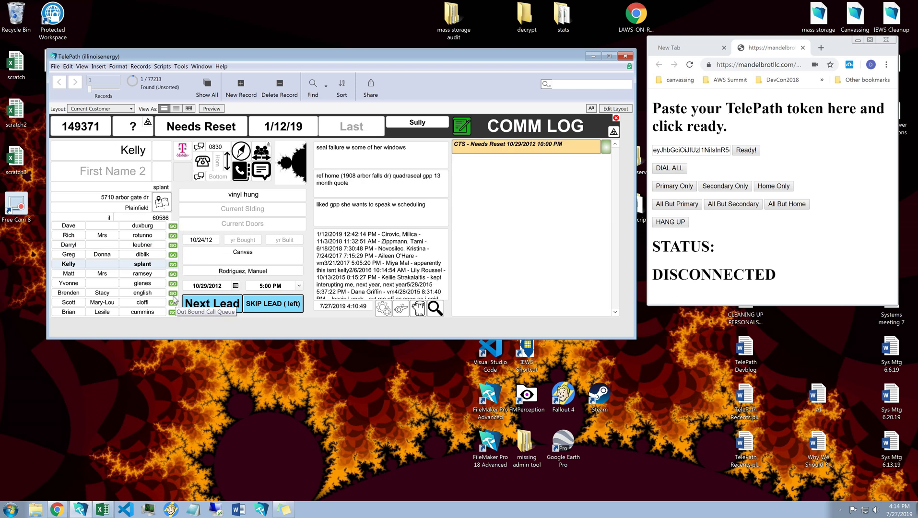
{"action": "left_click", "coordinate": [173, 294]}
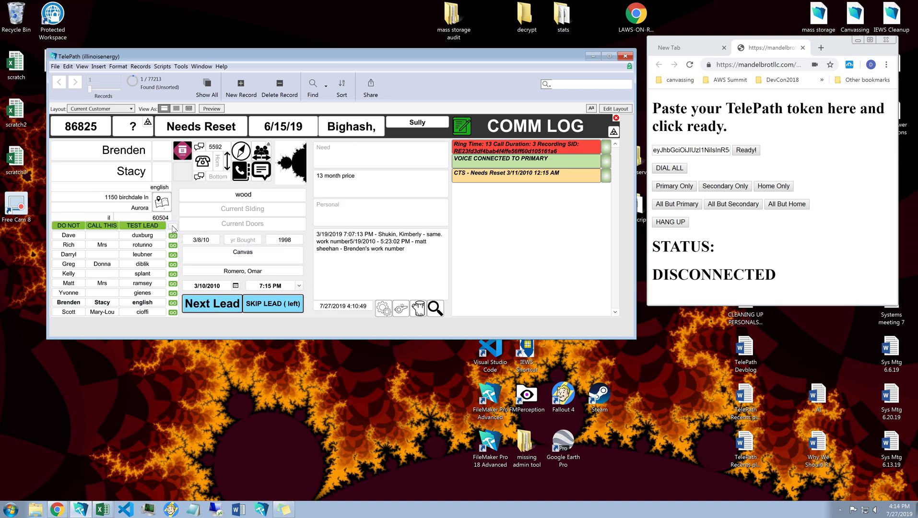
{"action": "left_click", "coordinate": [173, 226]}
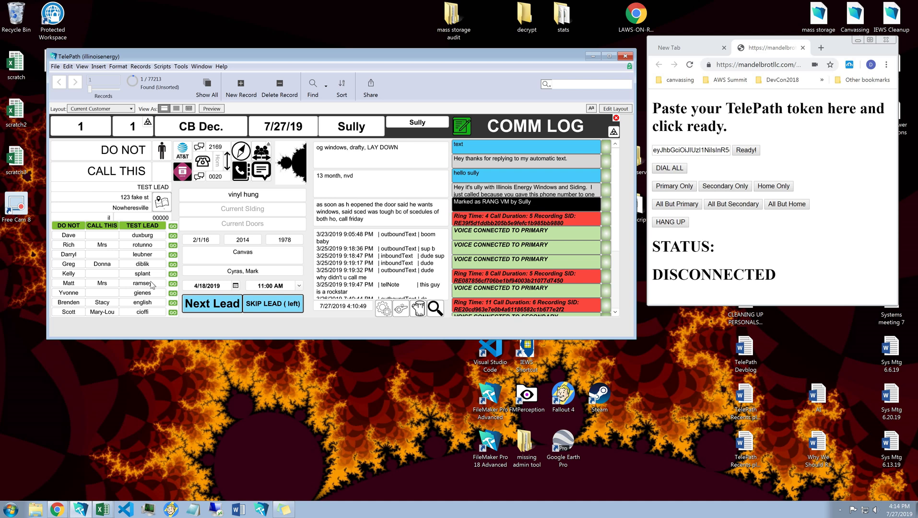
Set the test lead as a specific-date callback for 7/27/2019.
{"action": "left_click", "coordinate": [197, 311]}
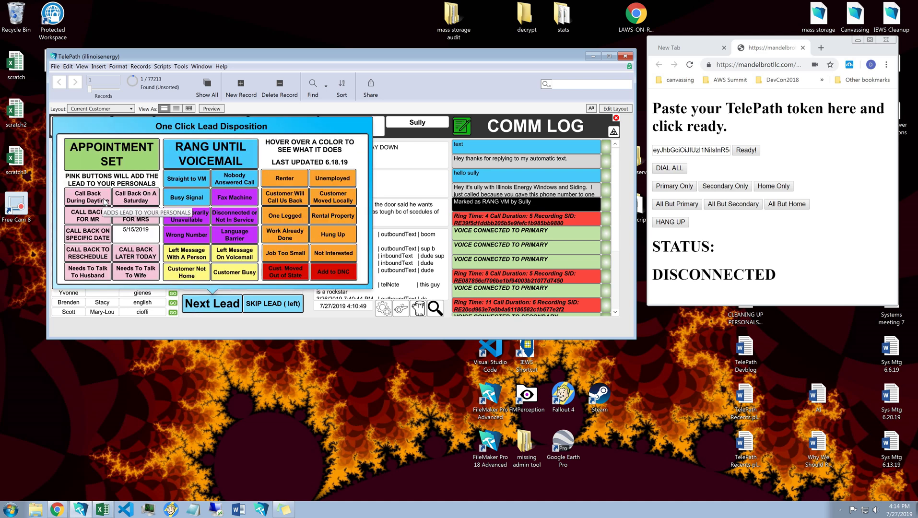
{"action": "left_click", "coordinate": [138, 232]}
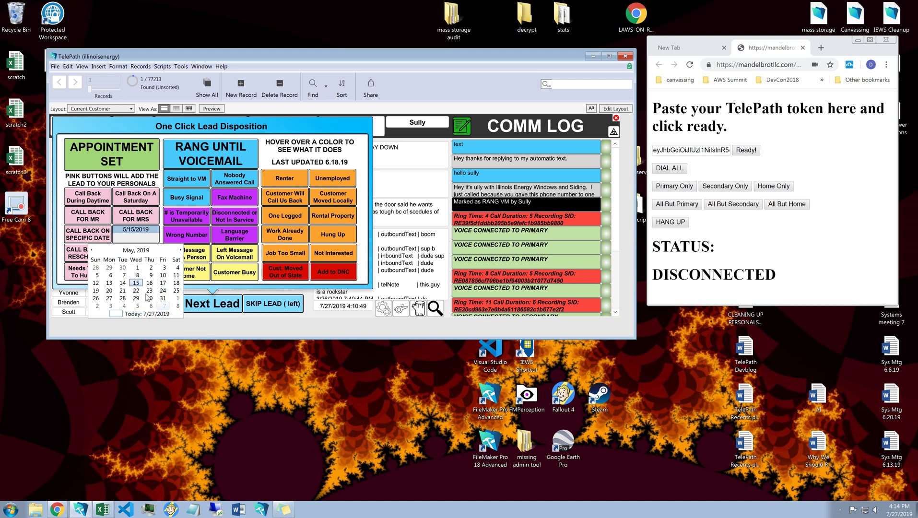
{"action": "left_click", "coordinate": [130, 314]}
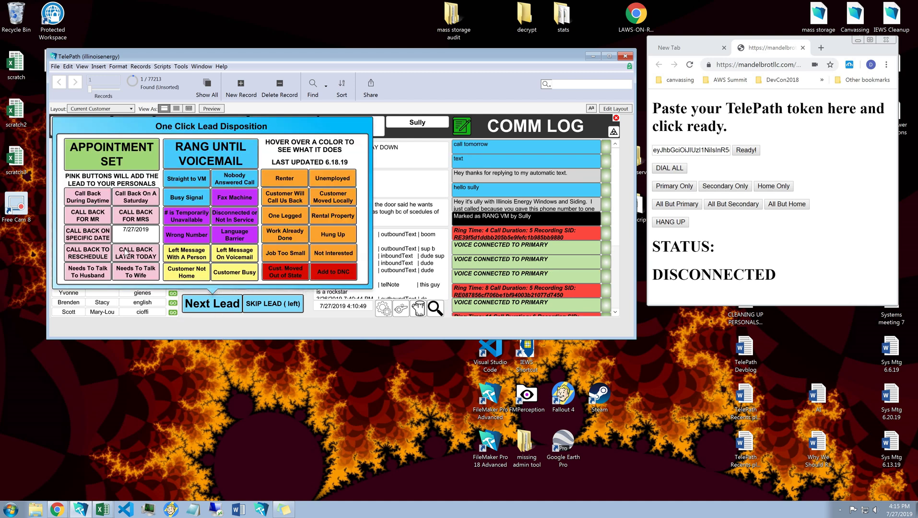
{"action": "left_click", "coordinate": [87, 236]}
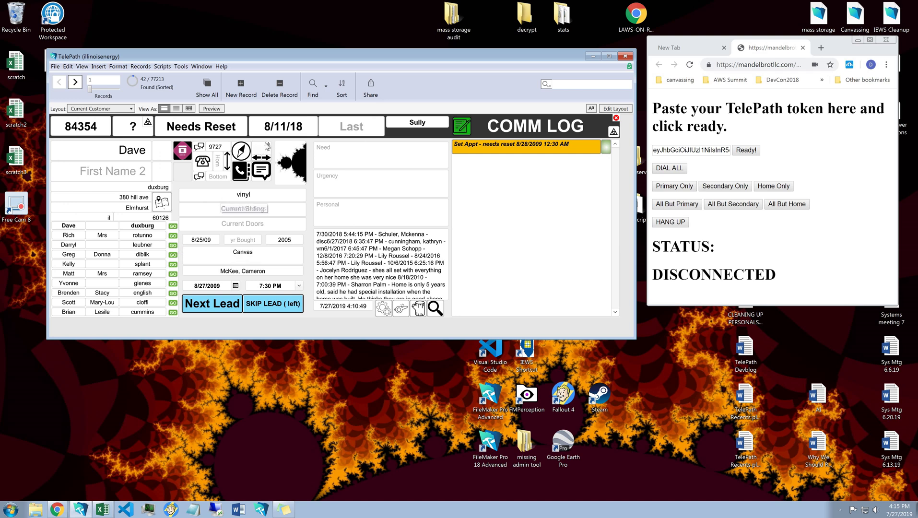
Find the lead in Personals, move its callback date to 7/28/2019, and recheck the list.
{"action": "left_click", "coordinate": [257, 153]}
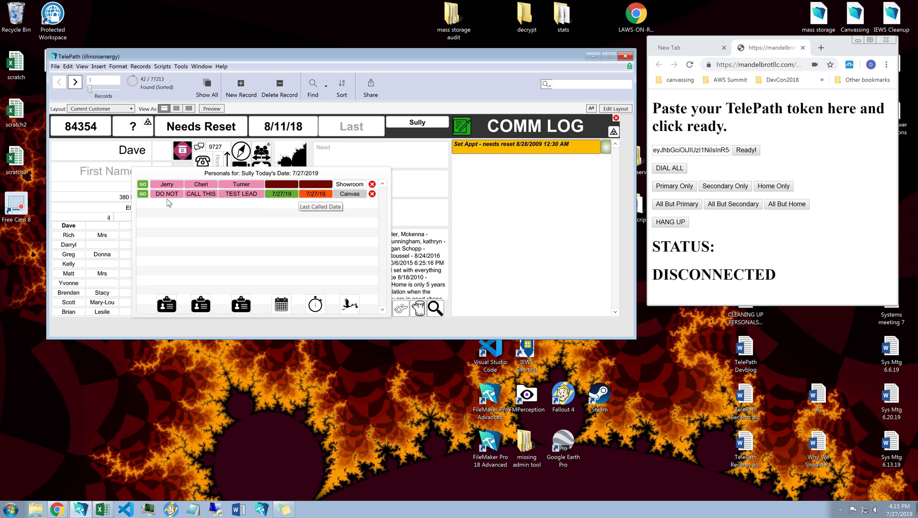
{"action": "left_click", "coordinate": [142, 194]}
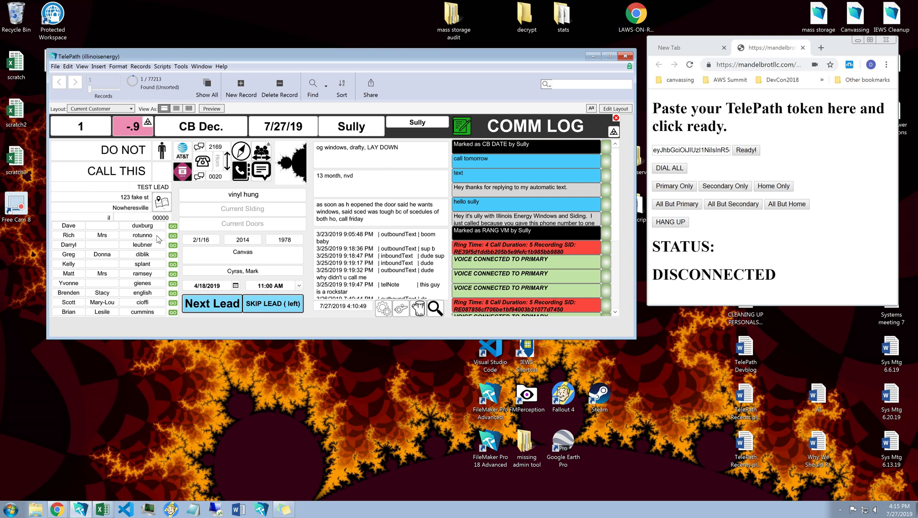
{"action": "left_click", "coordinate": [201, 302]}
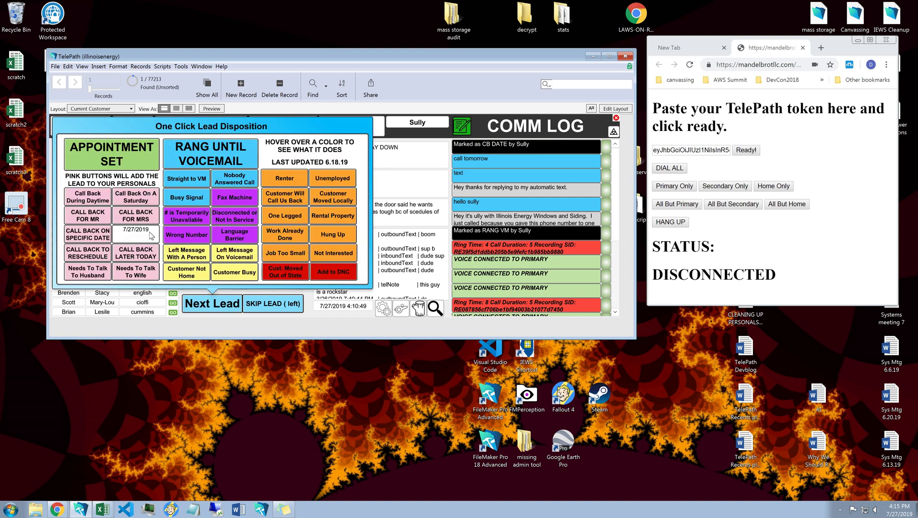
{"action": "left_click", "coordinate": [146, 231]}
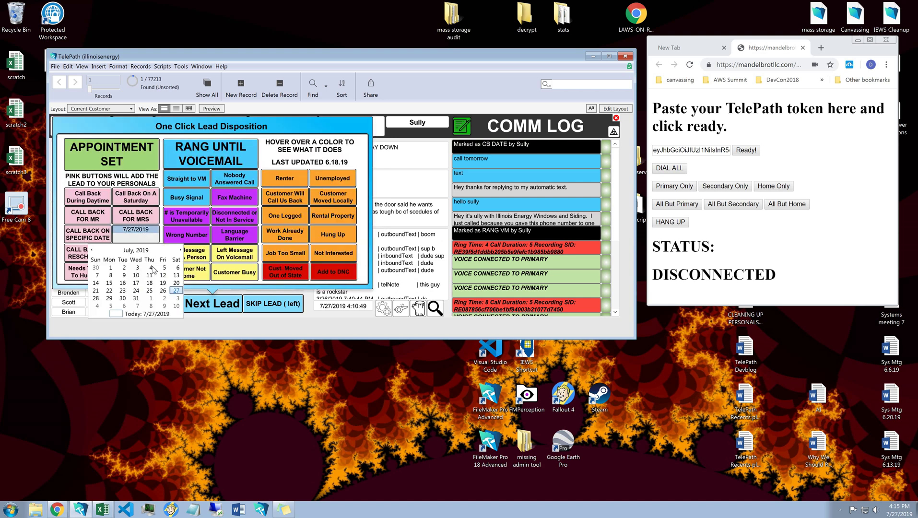
{"action": "left_click", "coordinate": [96, 298]}
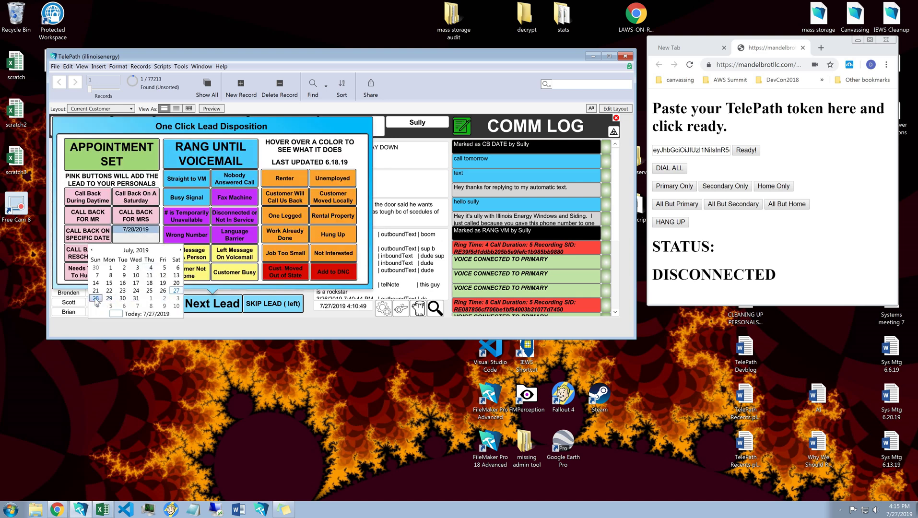
{"action": "left_click", "coordinate": [208, 308]}
{"action": "left_click", "coordinate": [259, 151]}
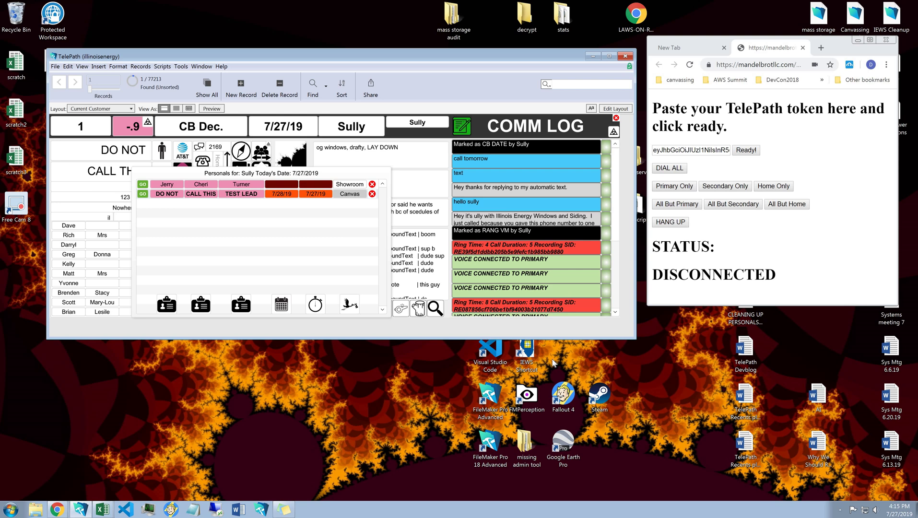
{"action": "left_click", "coordinate": [456, 337]}
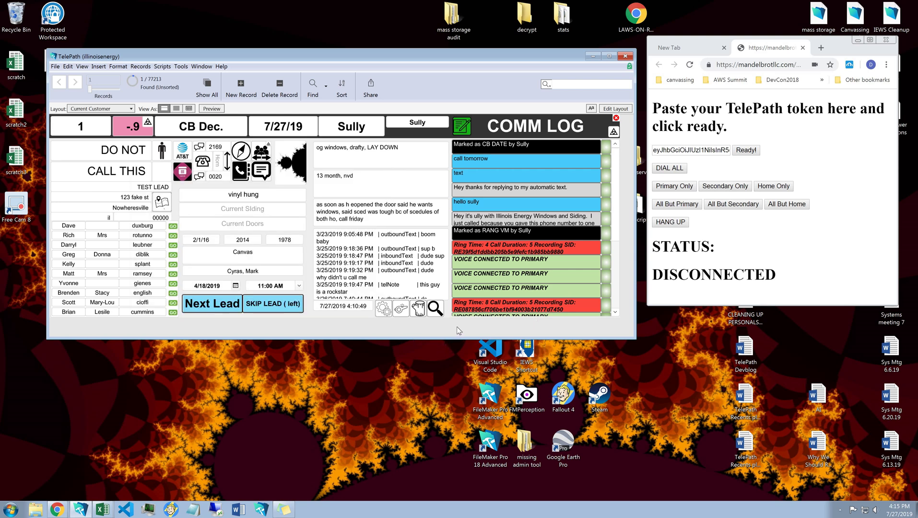